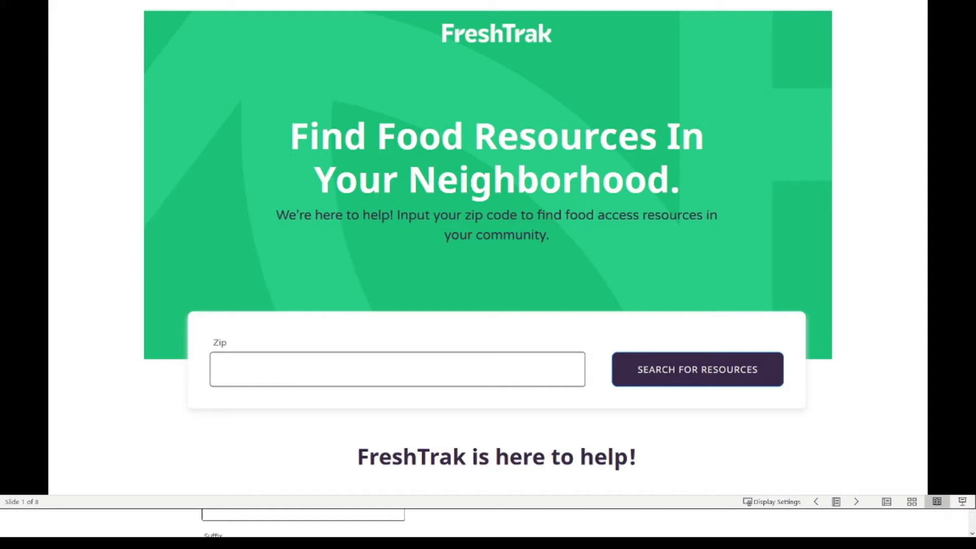
Advance the slideshow to the FreshTrak food-bank search result for zip 43068
key("Right")
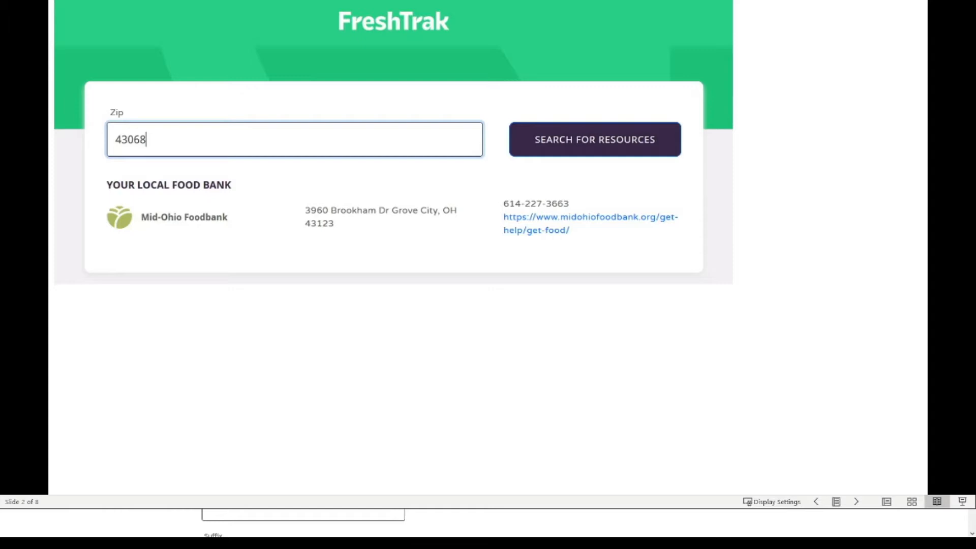
Step through the pantry listings, ID-code and car-window photo slides, then switch to PantryTrak
key("Right")
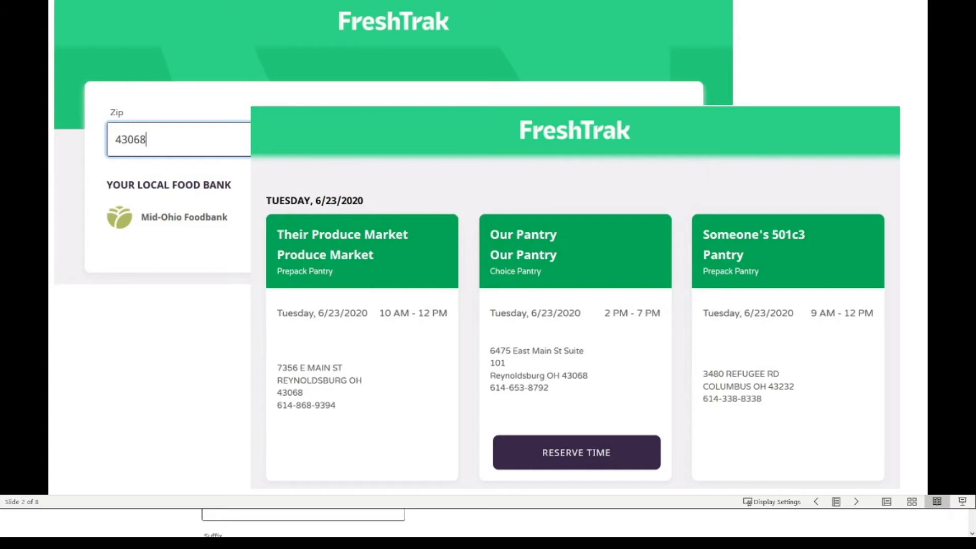
key("Right")
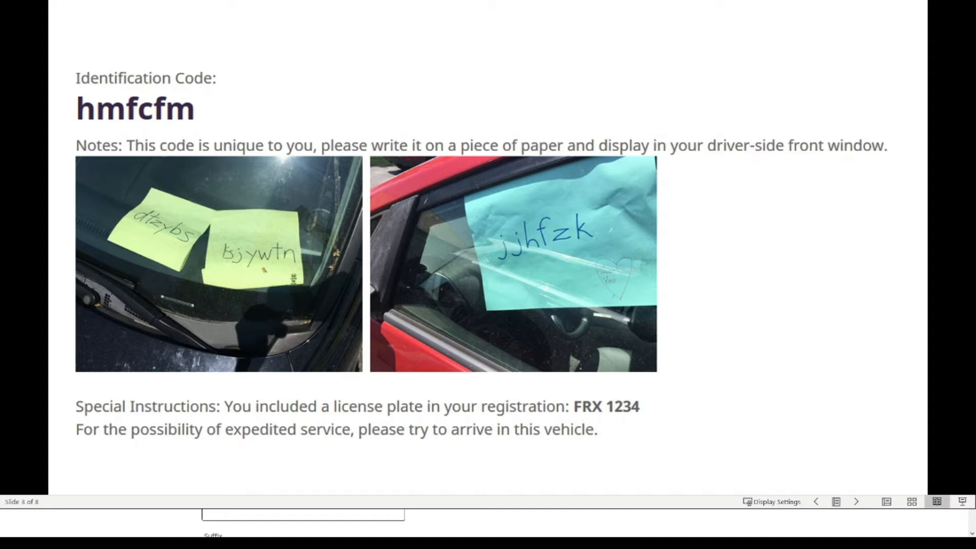
key("Right")
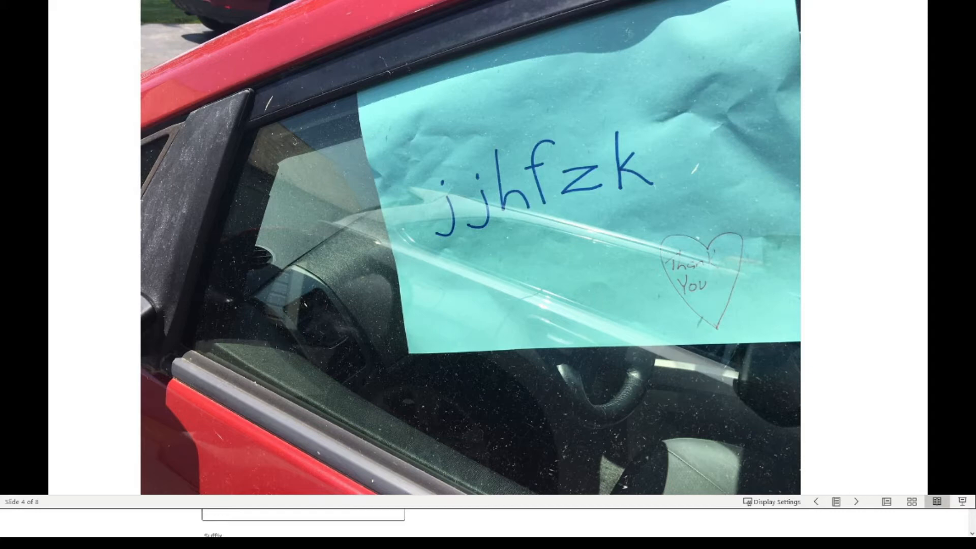
key("alt+Tab")
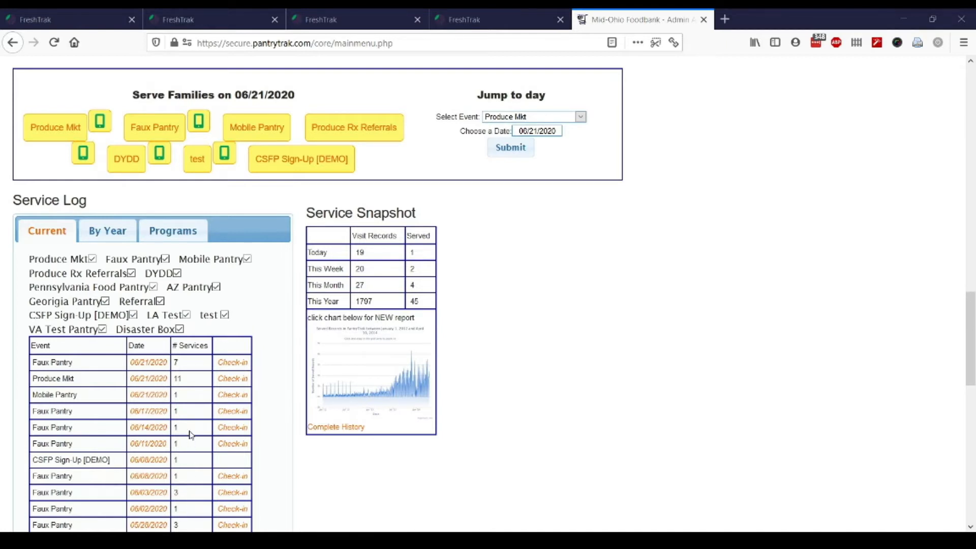
Open the 06/21/2020 Faux Pantry visit list and look up the first family by Alt ID
left_click(155, 362)
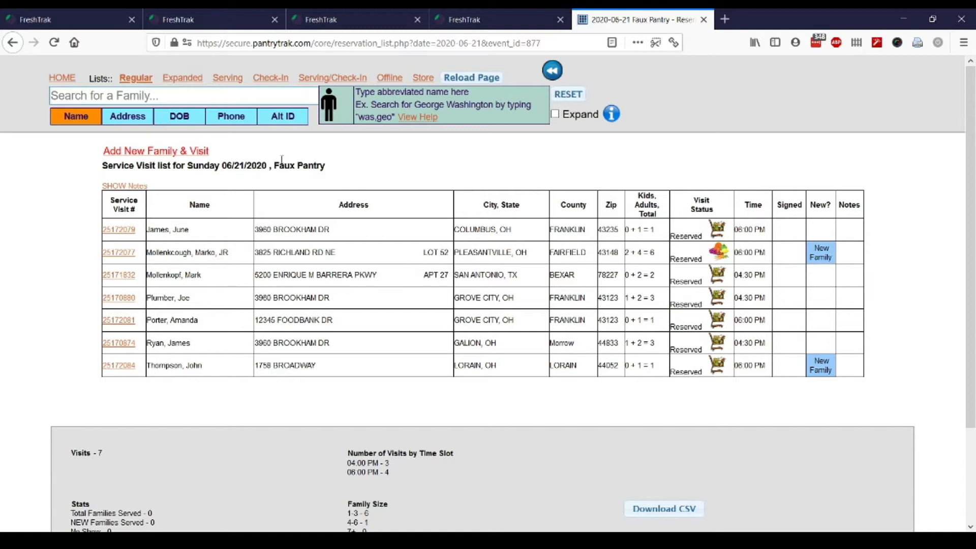
left_click(289, 115)
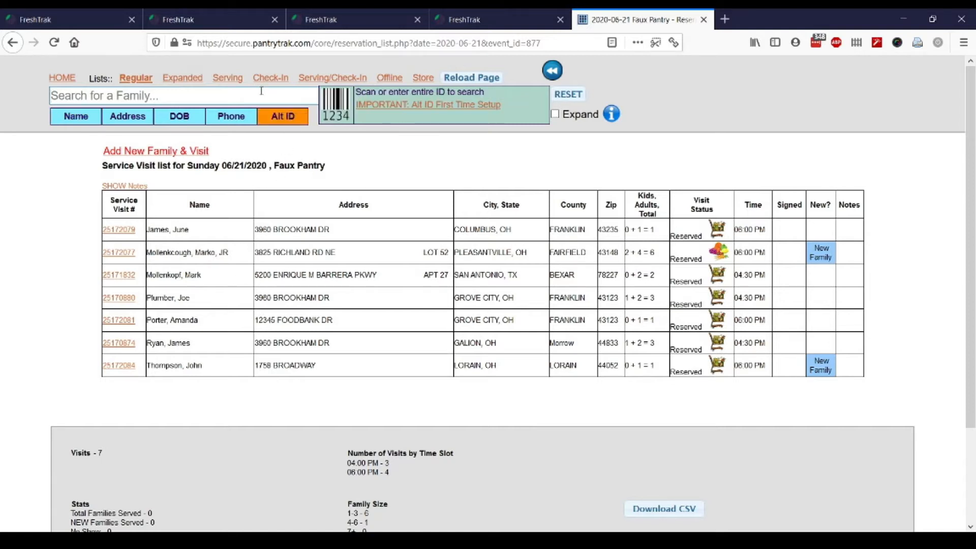
type("qwepoi")
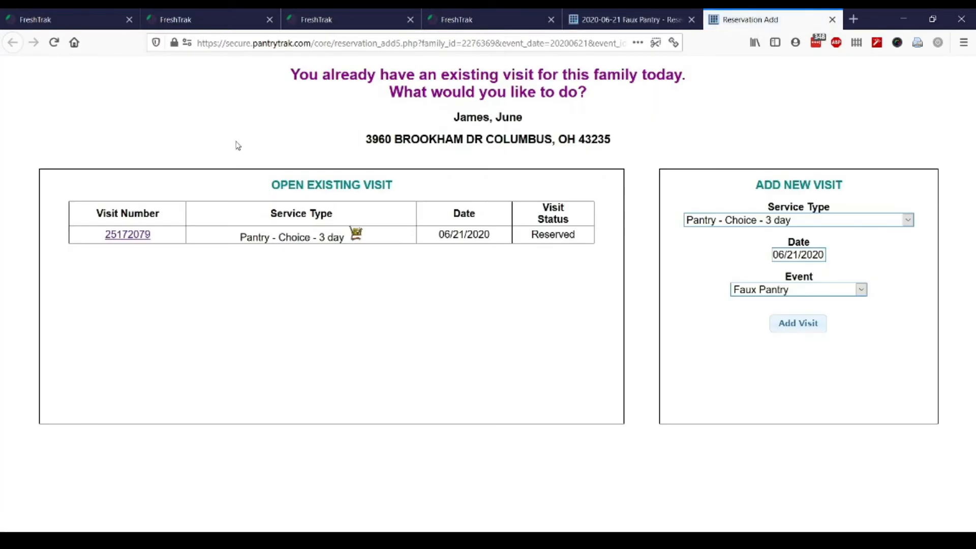
Serve the first family's reserved visit without a signature and close the visit window
left_click(134, 234)
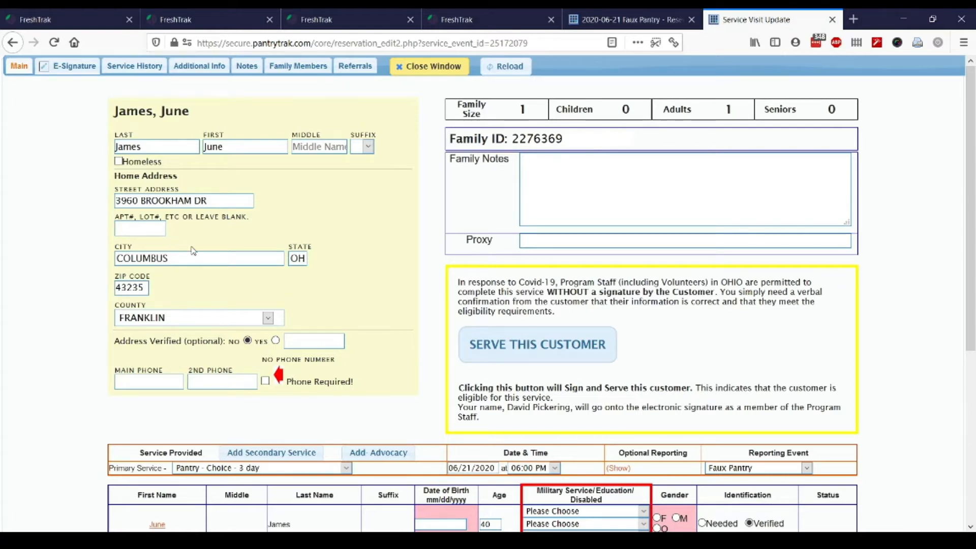
left_click(493, 353)
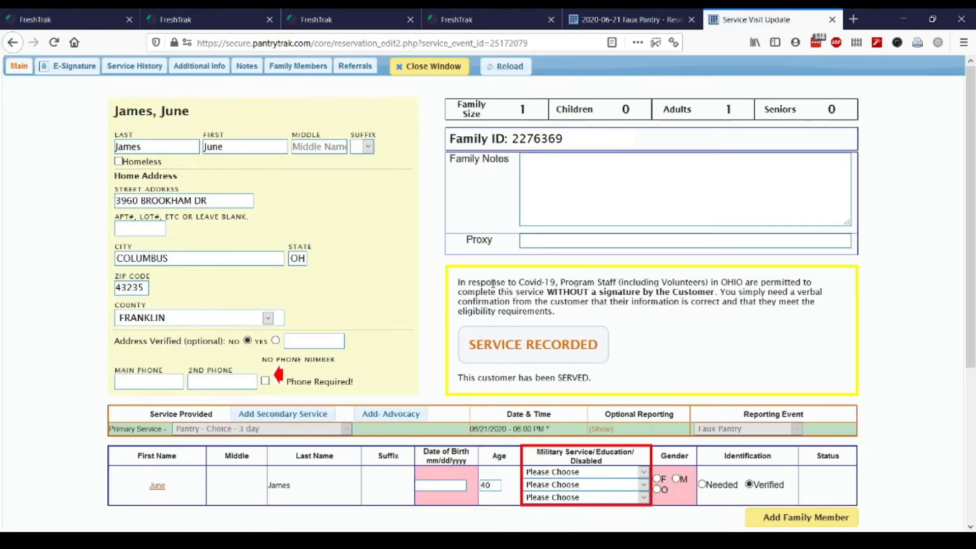
left_click(434, 72)
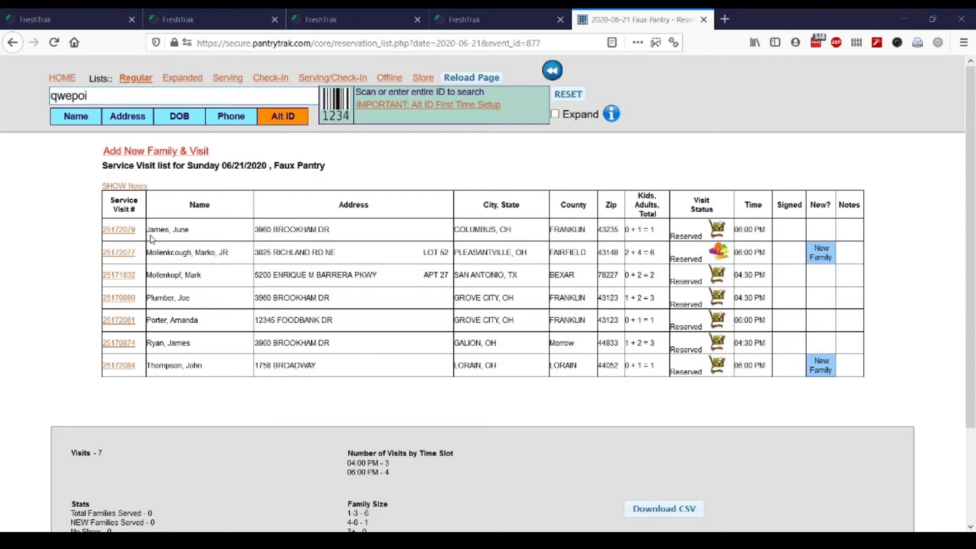
Go back to the PantryTrak main menu from the visit list
left_click(62, 77)
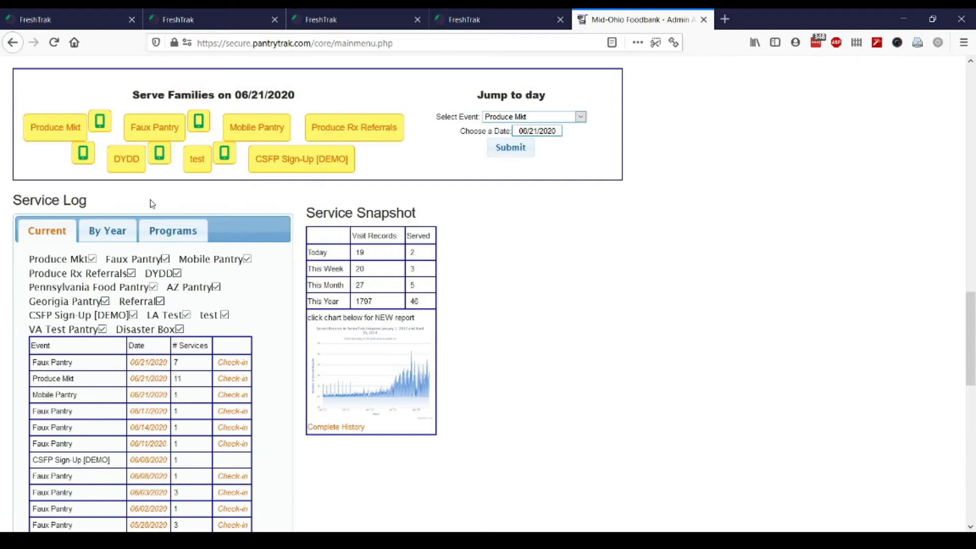
Reopen the 06/21/2020 Faux Pantry visit list from the Service Log
left_click(148, 366)
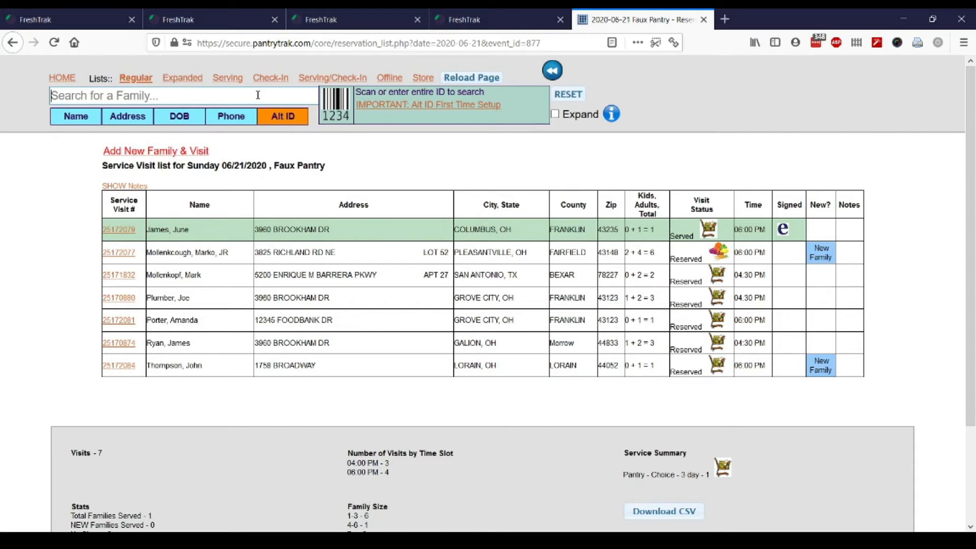
Look up the fifth family by Alt ID and open their reserved Pantry - Choice - 3 day visit
type("zxcmnb")
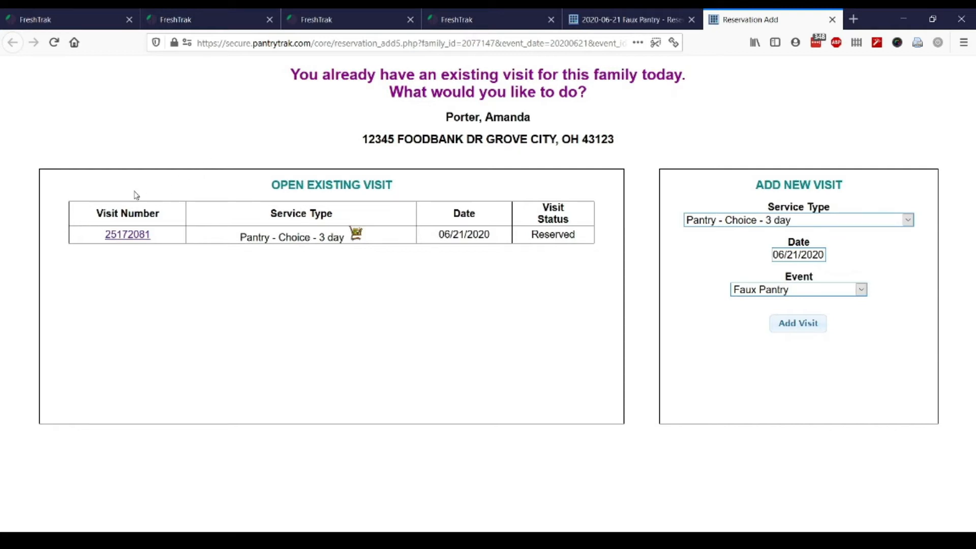
left_click(137, 236)
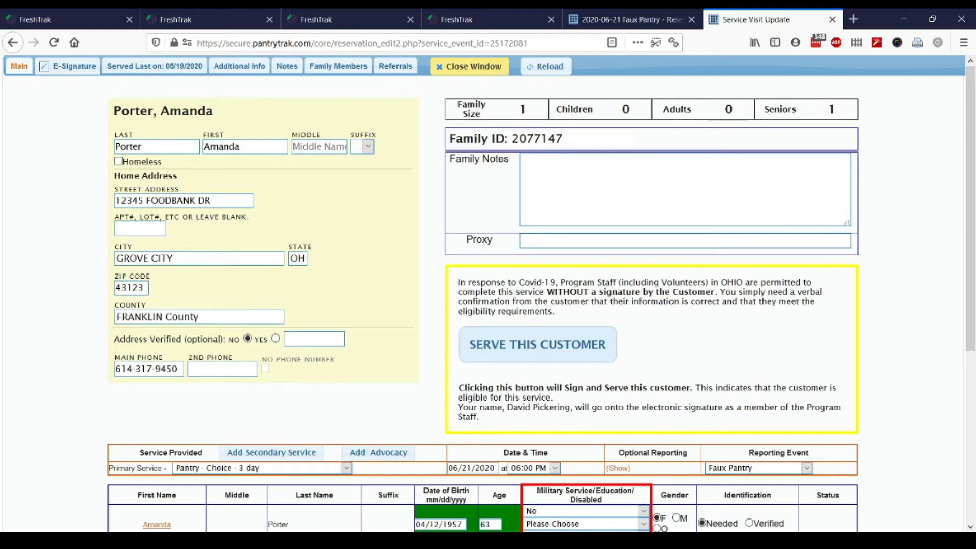
Mark the one-senior household served without a customer signature
left_click(511, 358)
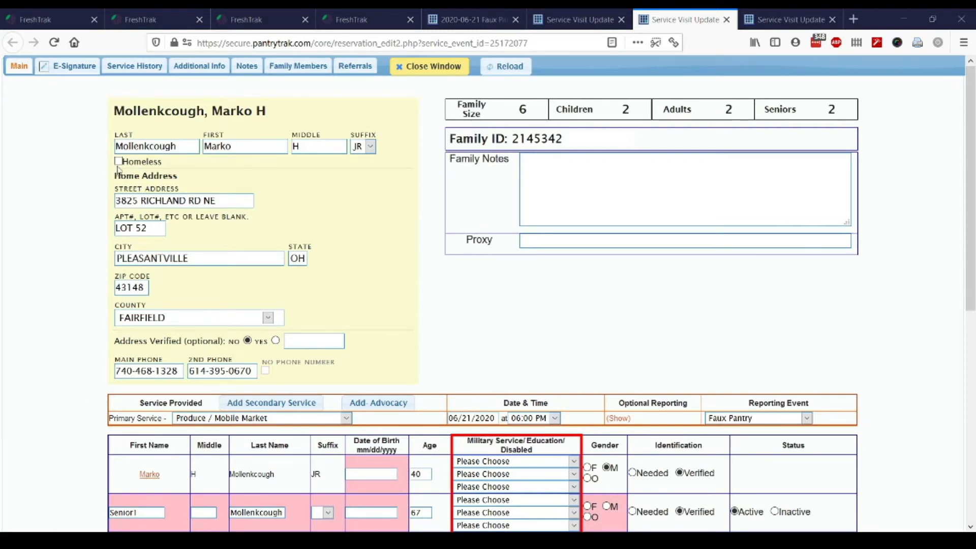
Record the six-member family's e-signature with their initials and mark the visit served
left_click(74, 67)
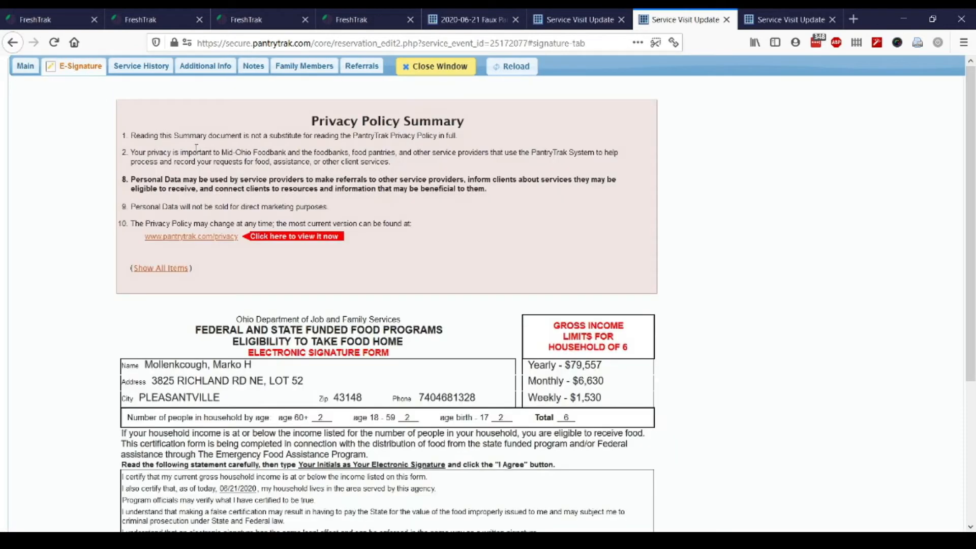
scroll(451, 438, "down", 4)
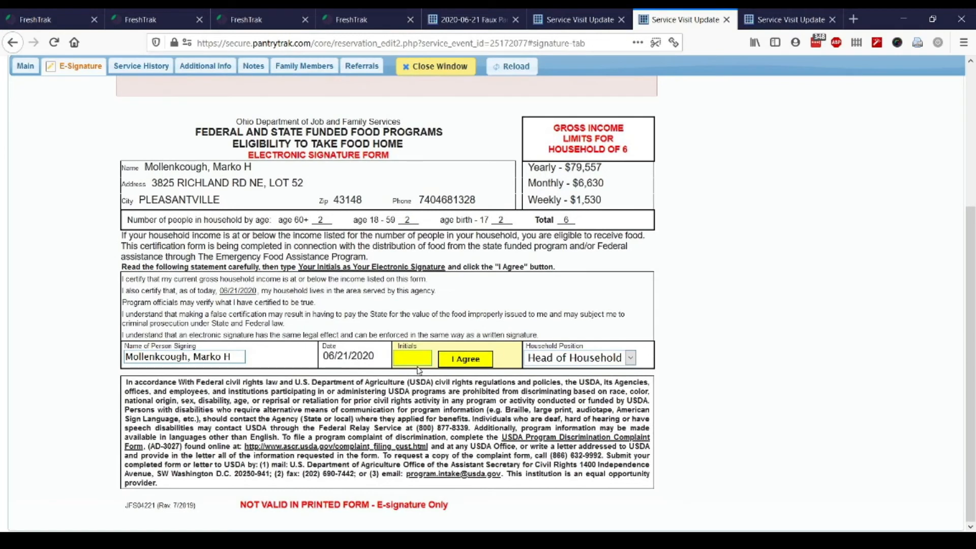
left_click(418, 363)
type("MHM")
left_click(478, 359)
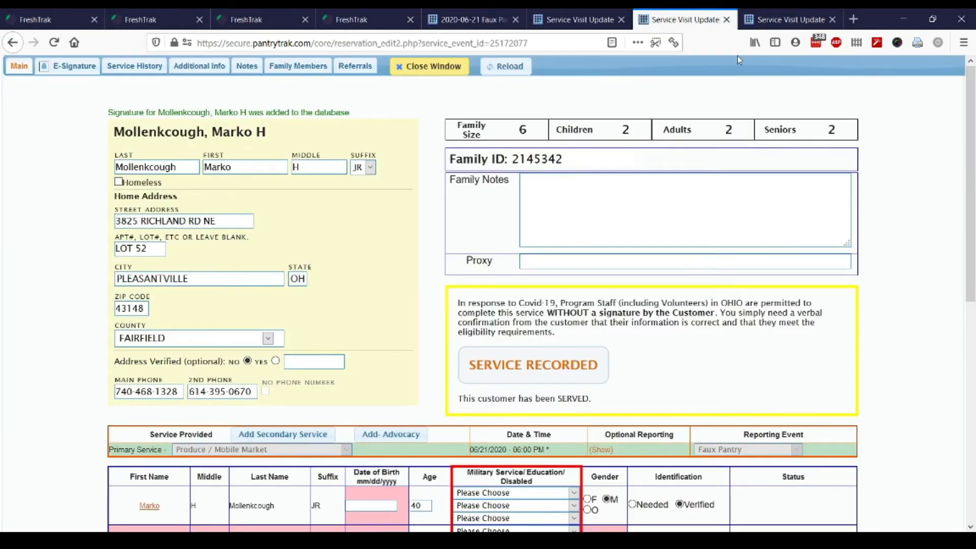
left_click(783, 23)
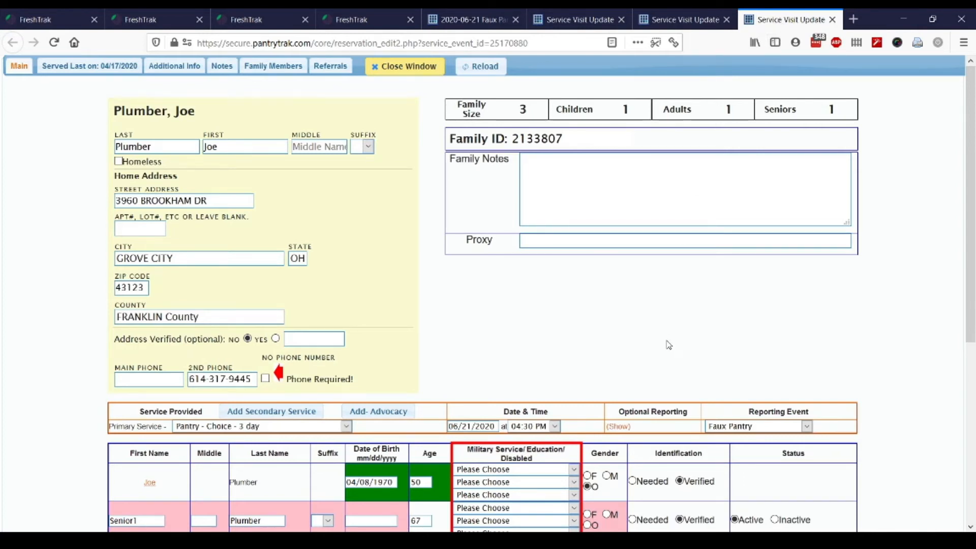
Mark the three-member household Served with signature Not Required and refresh the visit list
scroll(560, 379, "down", 3)
scroll(553, 380, "down", 8)
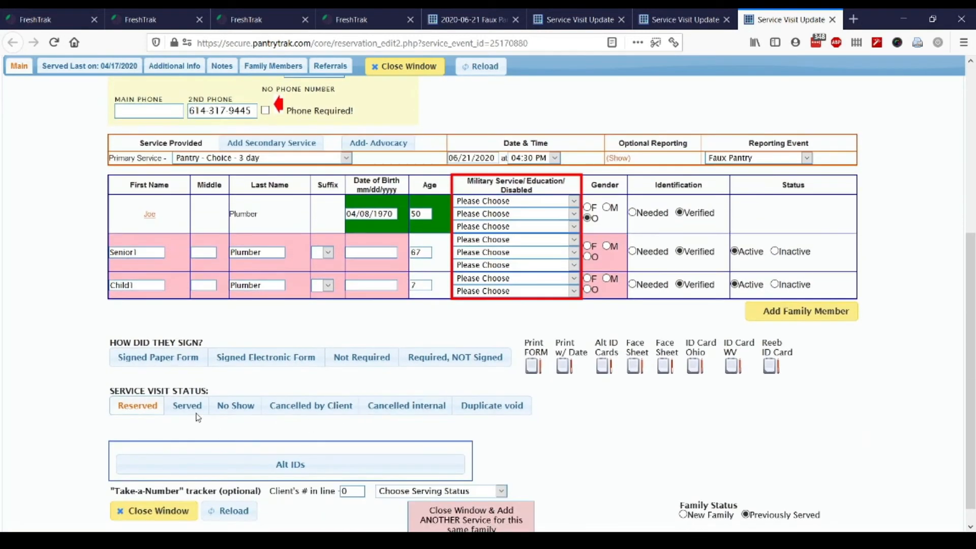
left_click(188, 405)
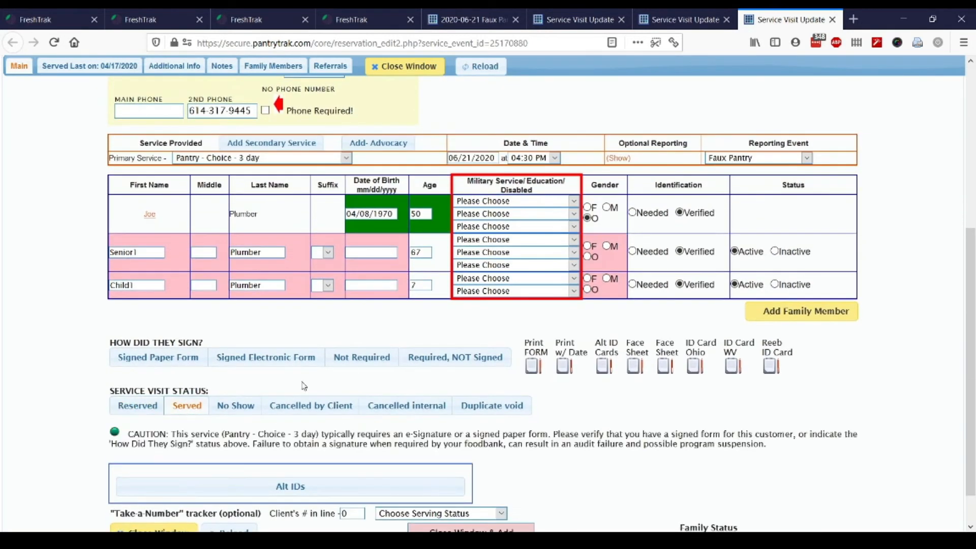
left_click(367, 359)
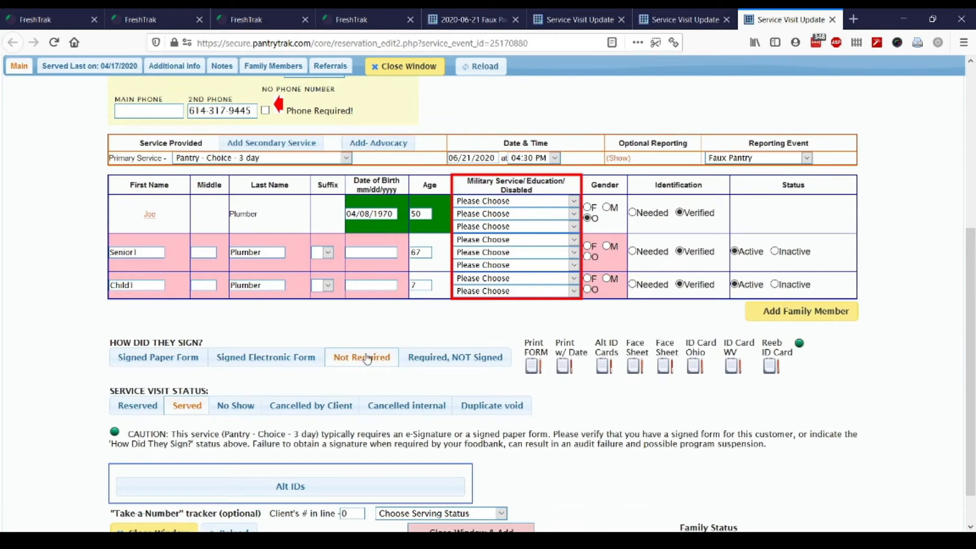
left_click(473, 19)
left_click(479, 79)
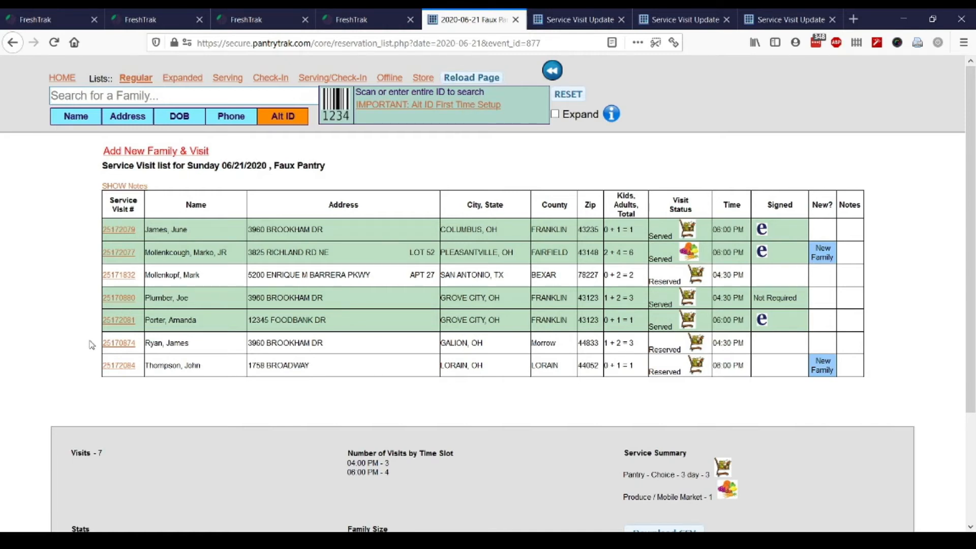
left_click(128, 344)
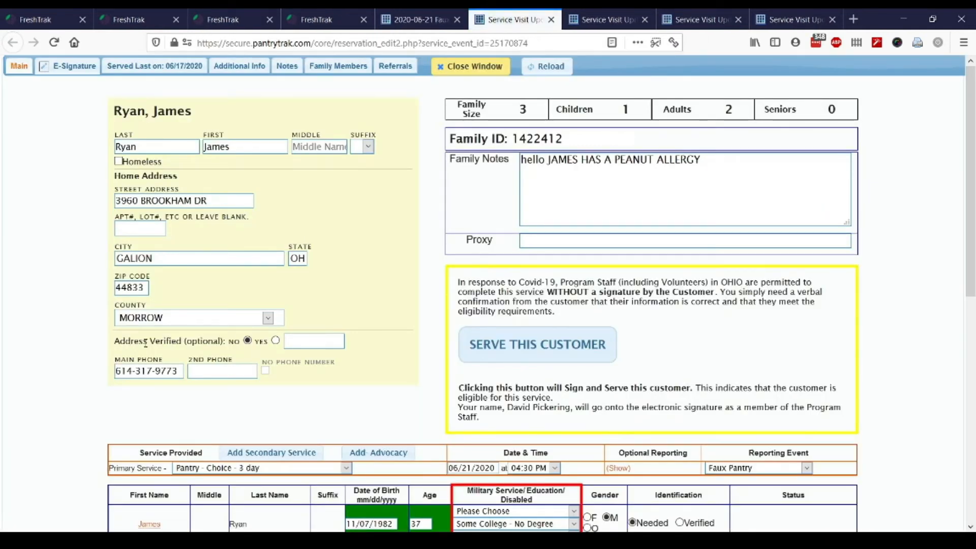
scroll(372, 365, "down", 8)
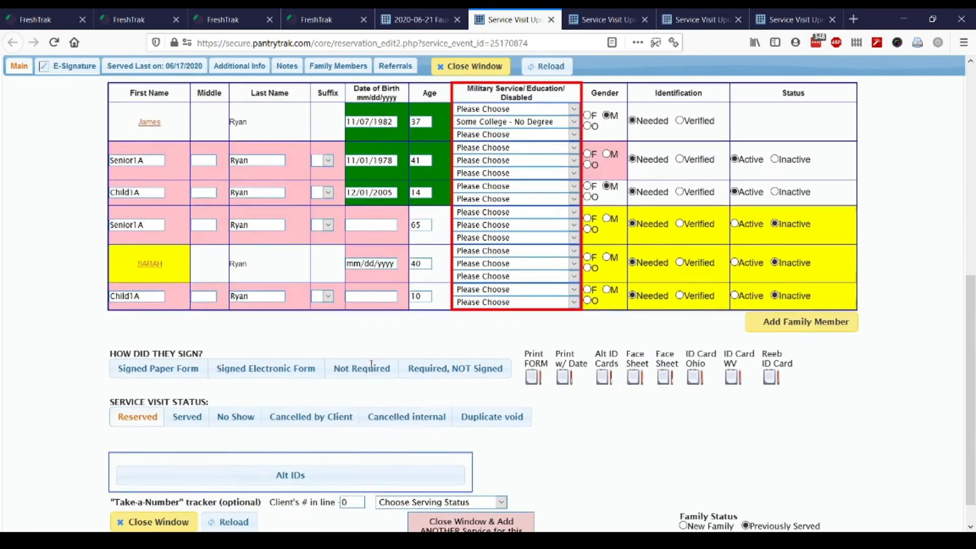
left_click(239, 425)
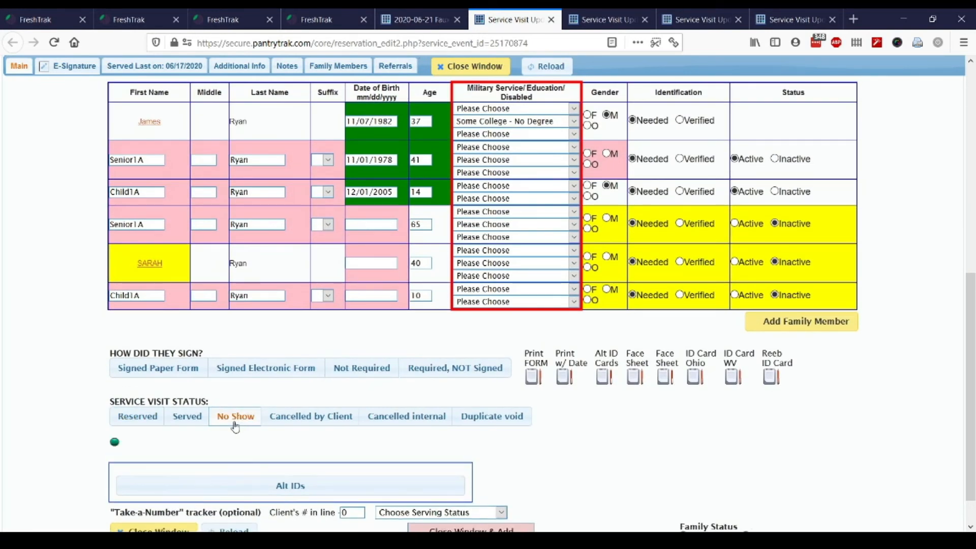
Close the visit form, reload the list showing 6 visits, and return to the car-window photo slide
left_click(457, 67)
left_click(462, 78)
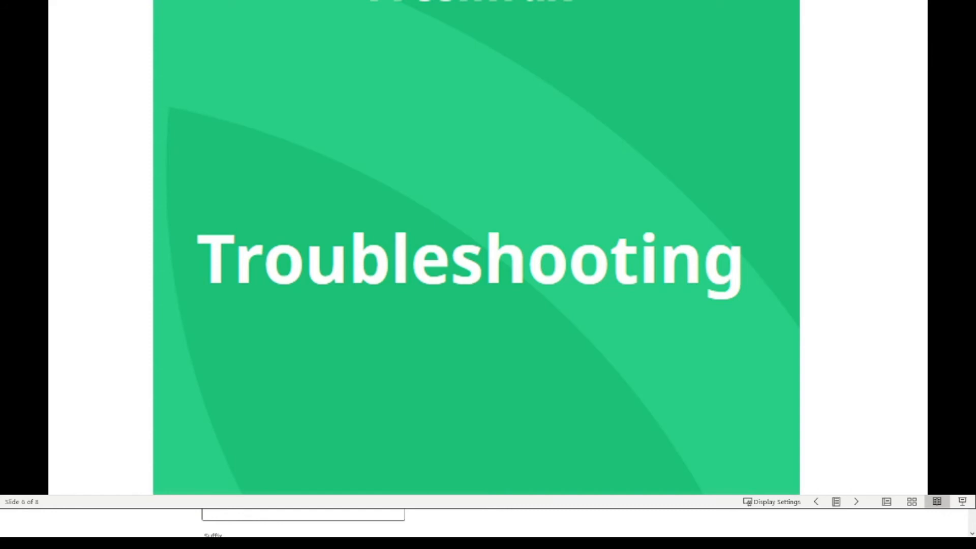
key("Page_Up")
key("Page_Up")
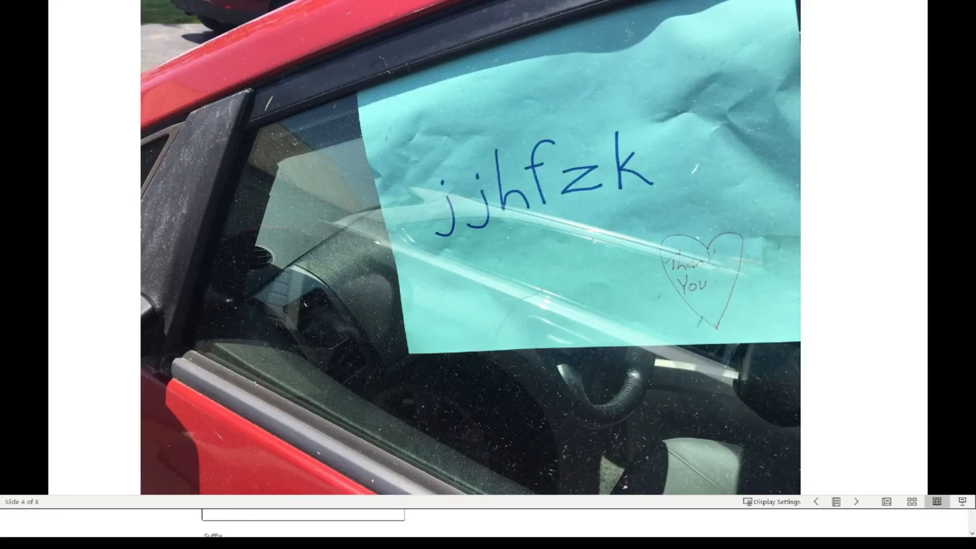